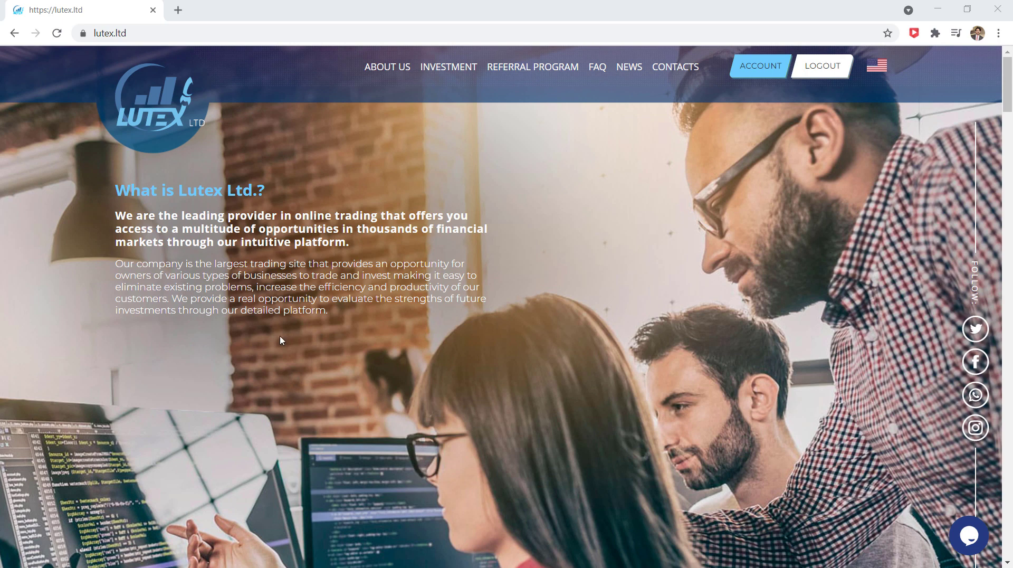
# Scroll down to the four tariff plan cards, ranging from 25% after 25 days to 175% after 70 days.
pyautogui.scroll(-10, 370, 344)
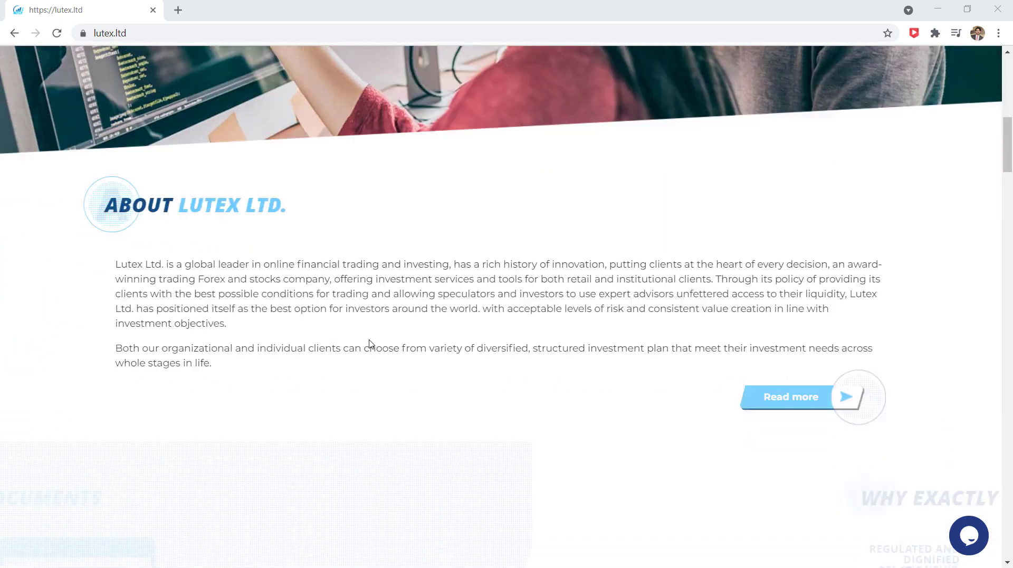
pyautogui.scroll(-6, 244, 237)
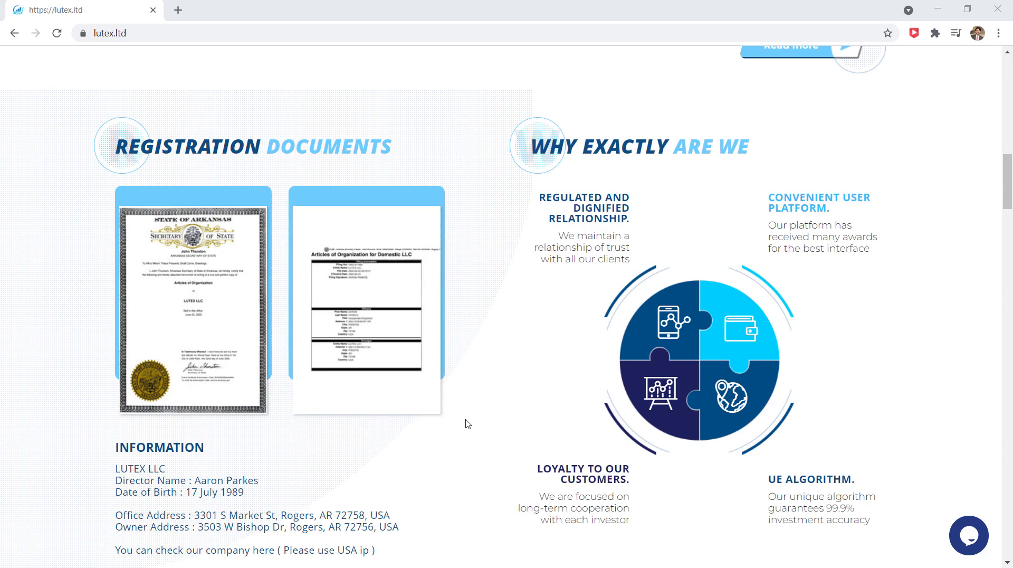
pyautogui.scroll(-10, 465, 424)
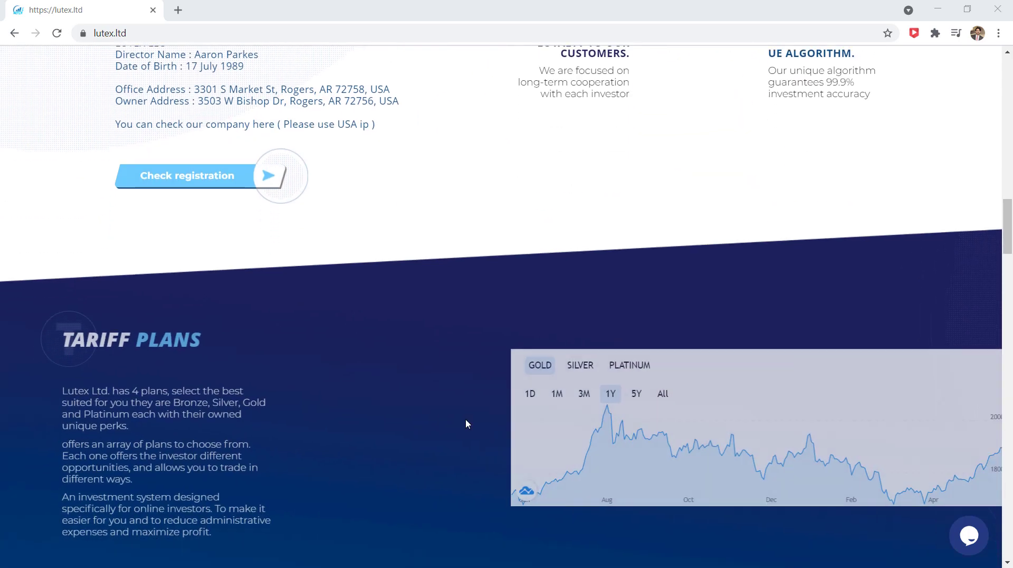
pyautogui.scroll(-4, 465, 419)
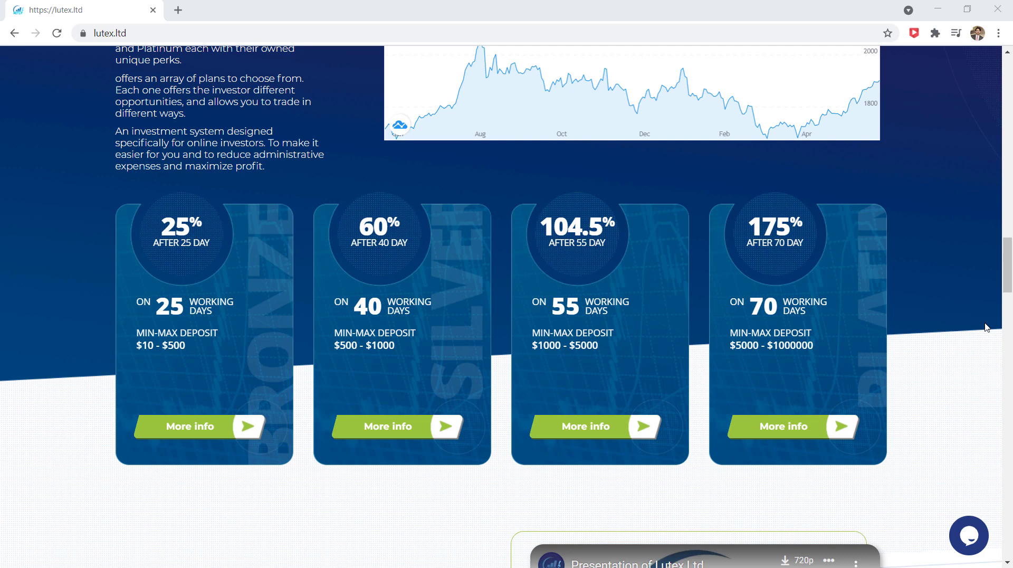
pyautogui.moveTo(204, 296)
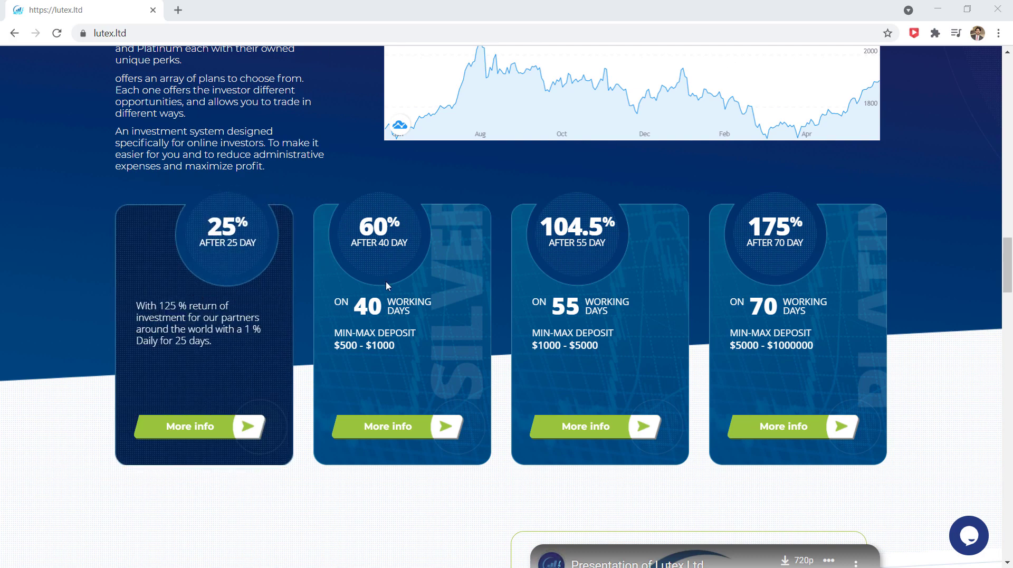
pyautogui.moveTo(393, 285)
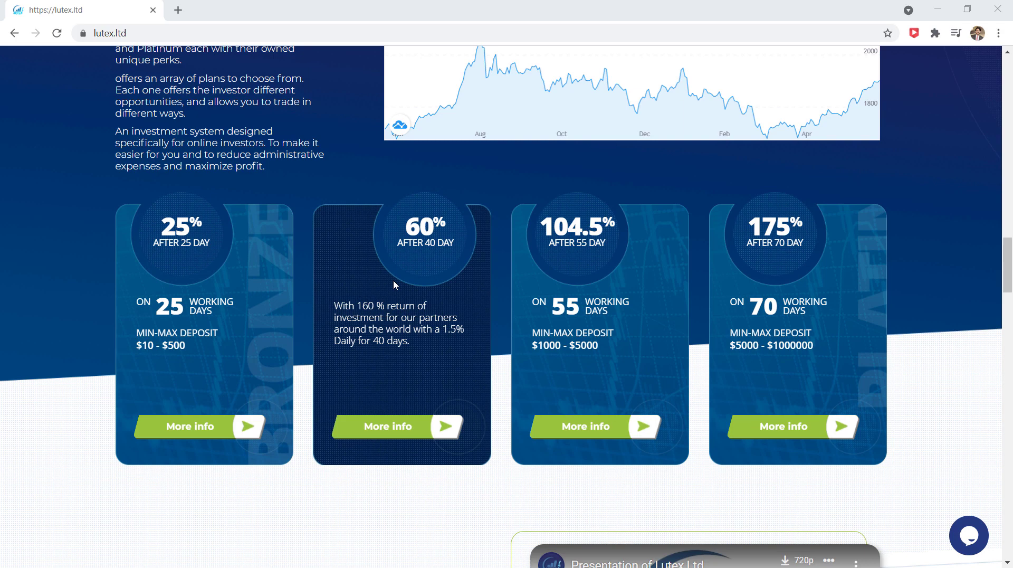
pyautogui.moveTo(614, 280)
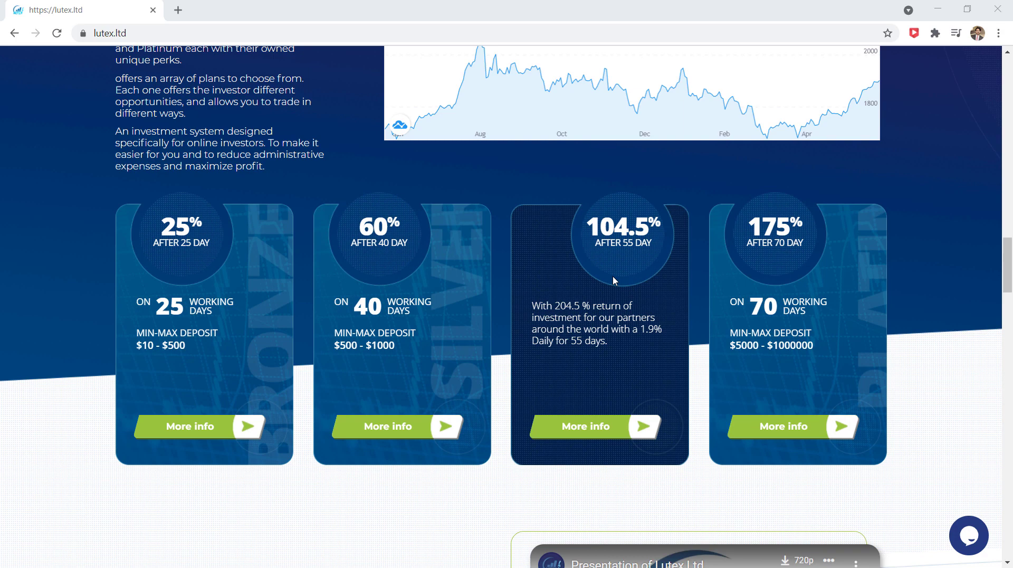
pyautogui.moveTo(800, 276)
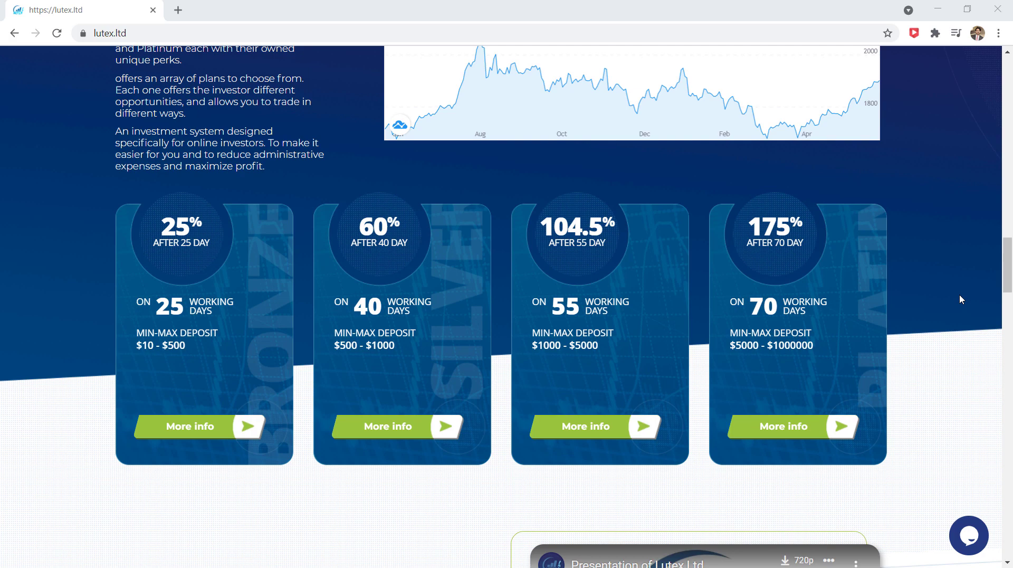
# Scroll down to the How to Start steps, then back up to the 'What is Lutex Ltd.?' introduction.
pyautogui.scroll(-6, 959, 300)
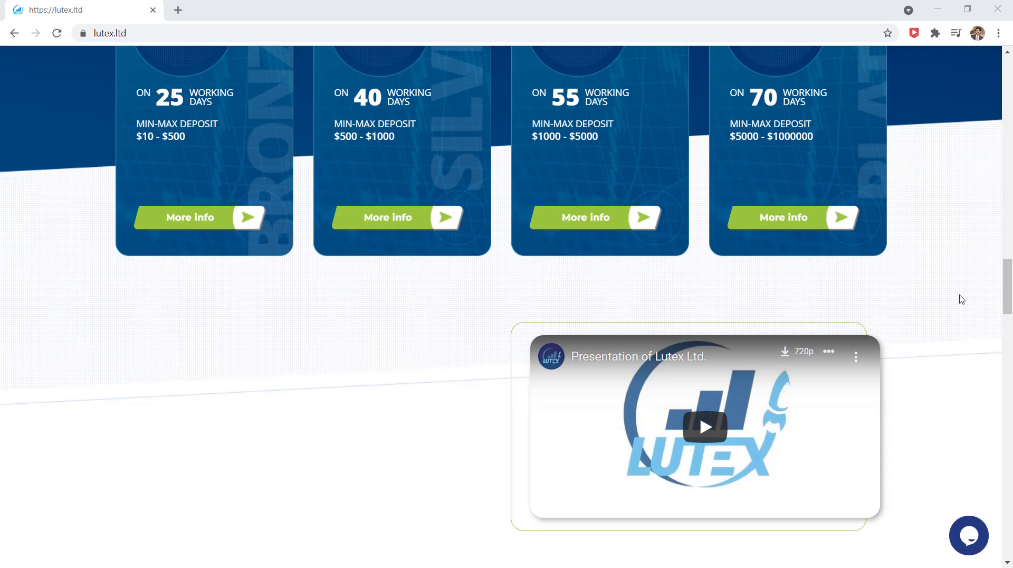
pyautogui.scroll(-4, 961, 299)
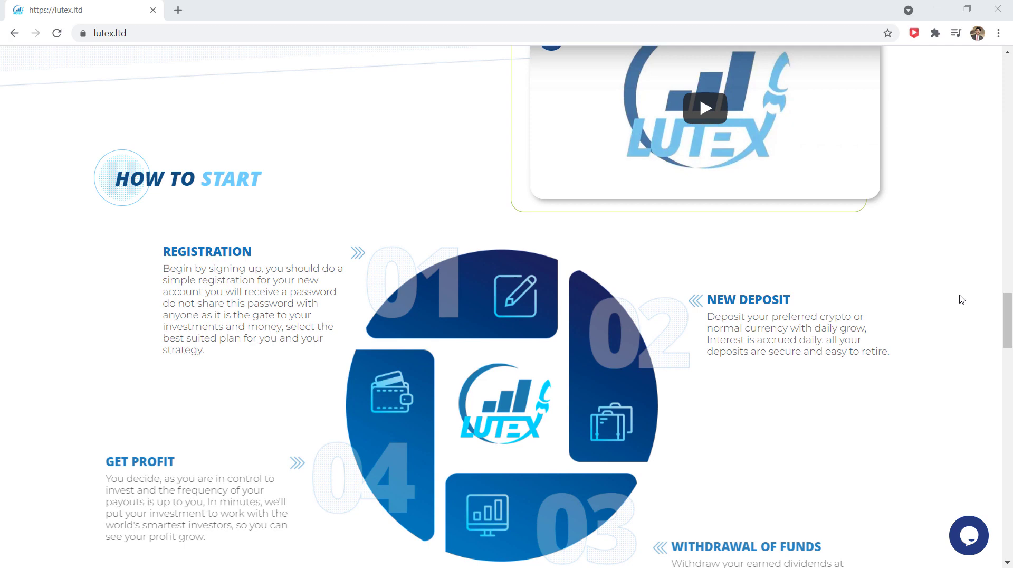
pyautogui.scroll(-1, 962, 299)
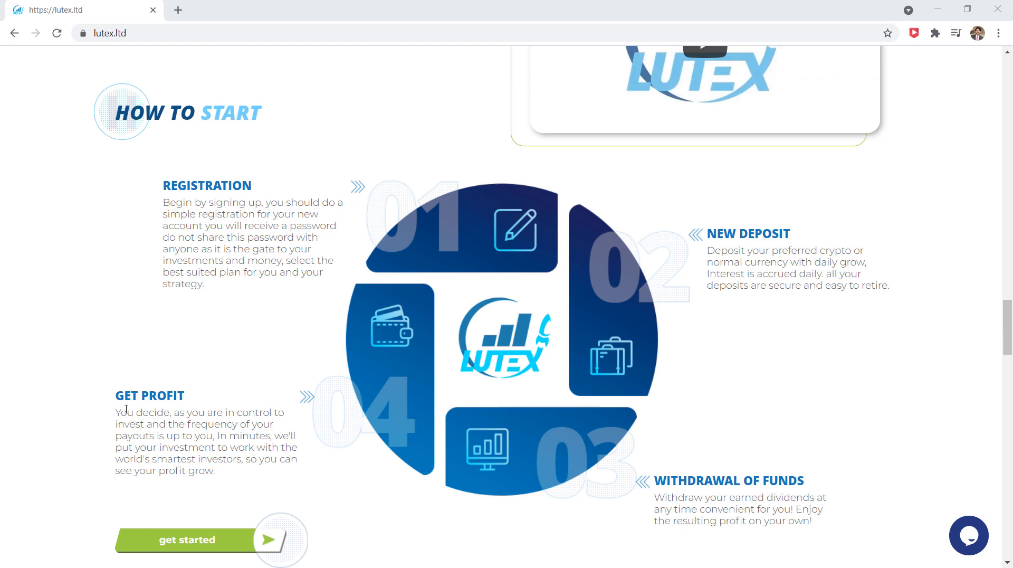
pyautogui.scroll(-1, 525, 443)
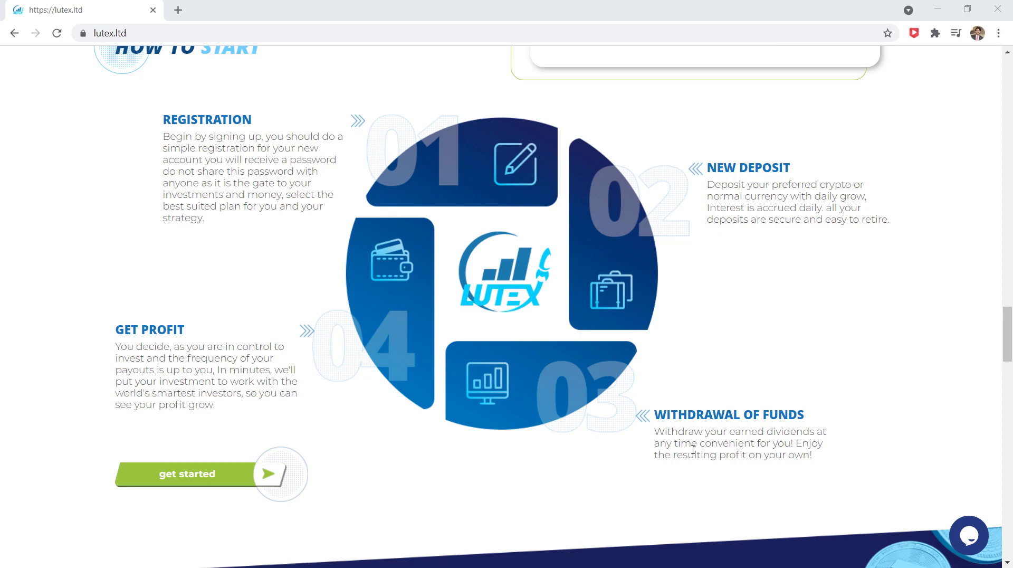
pyautogui.scroll(20, 692, 449)
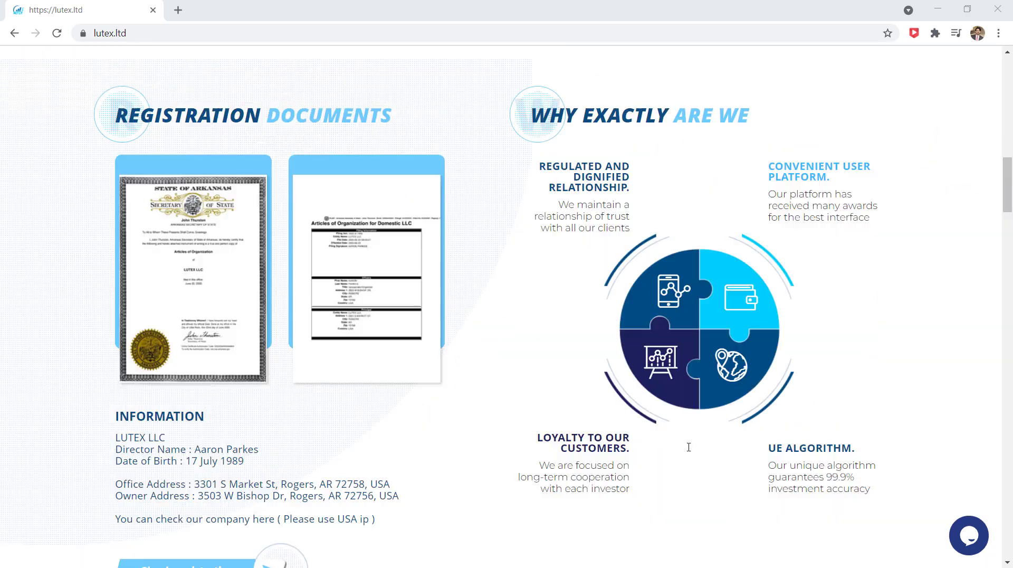
pyautogui.scroll(5, 688, 446)
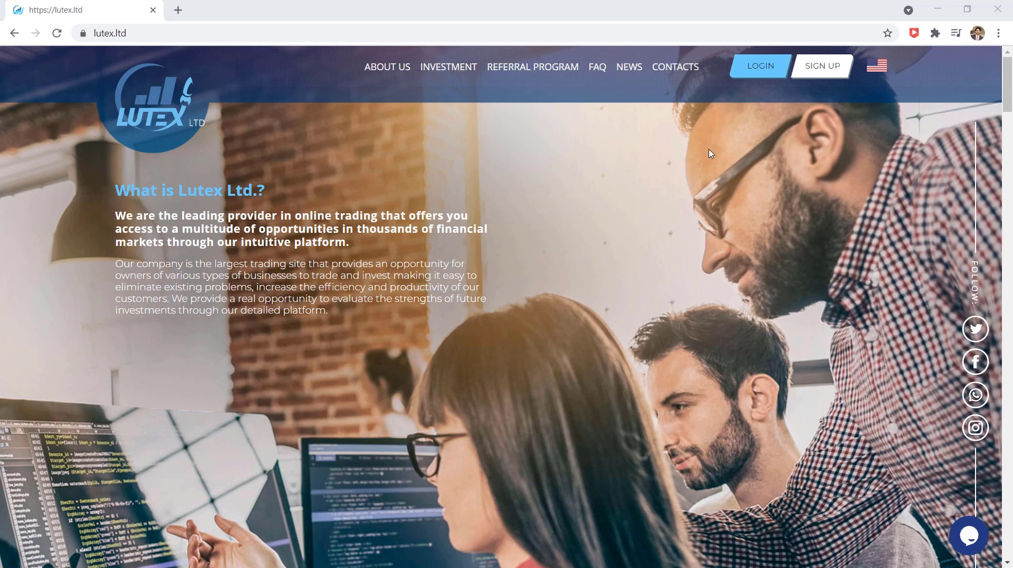
# Open the sign-up form and enter a username and e-mail address.
pyautogui.click(816, 76)
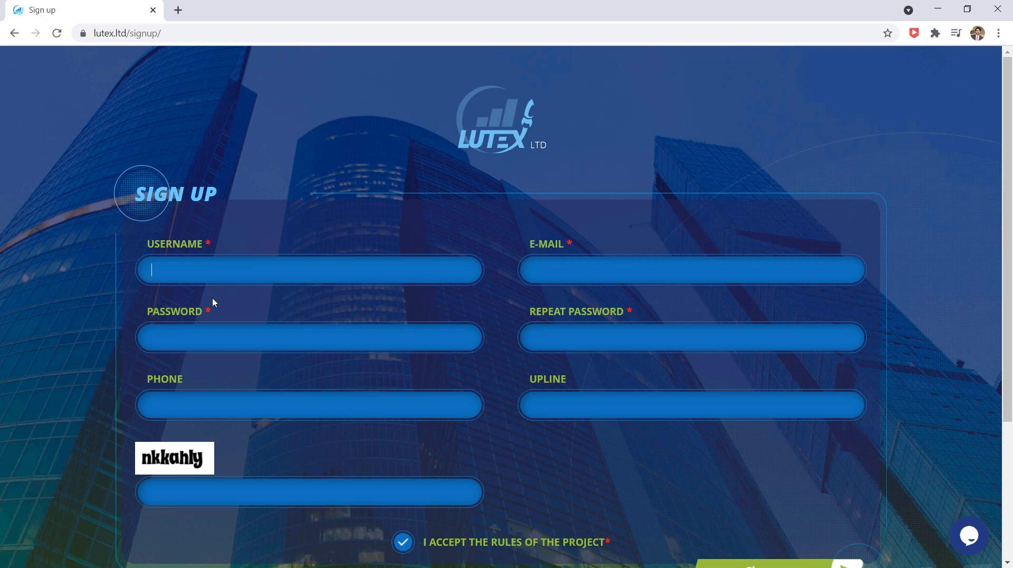
pyautogui.write('fahed')
pyautogui.press('Tab')
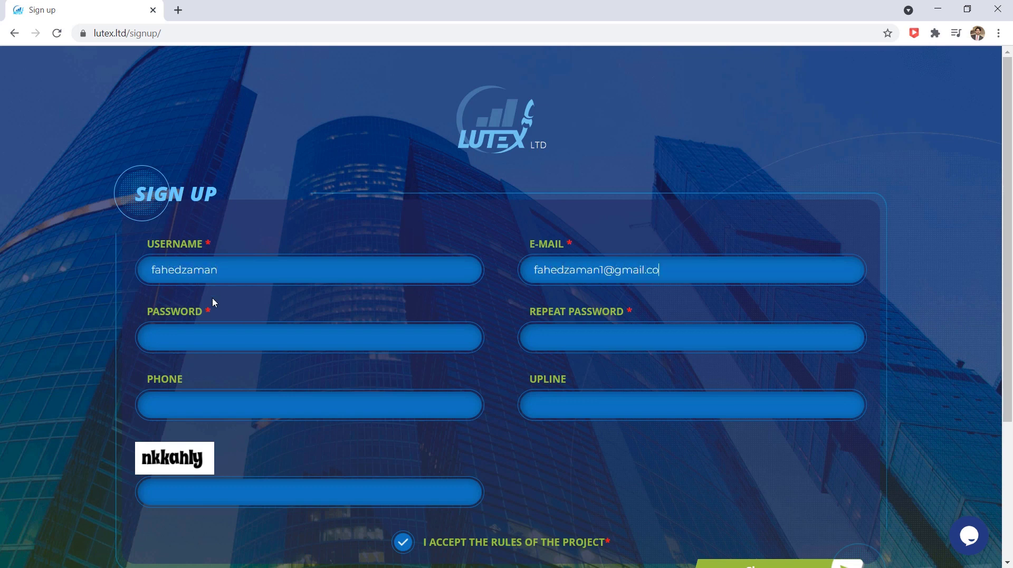
# Enter the password twice, the phone number and the captcha code.
pyautogui.press('Tab')
pyautogui.write('••••••••••')
pyautogui.press('Tab')
pyautogui.write('••••••••••')
pyautogui.press('Tab')
pyautogui.write('+92321')
pyautogui.click(240, 493)
pyautogui.write('nkkahly')
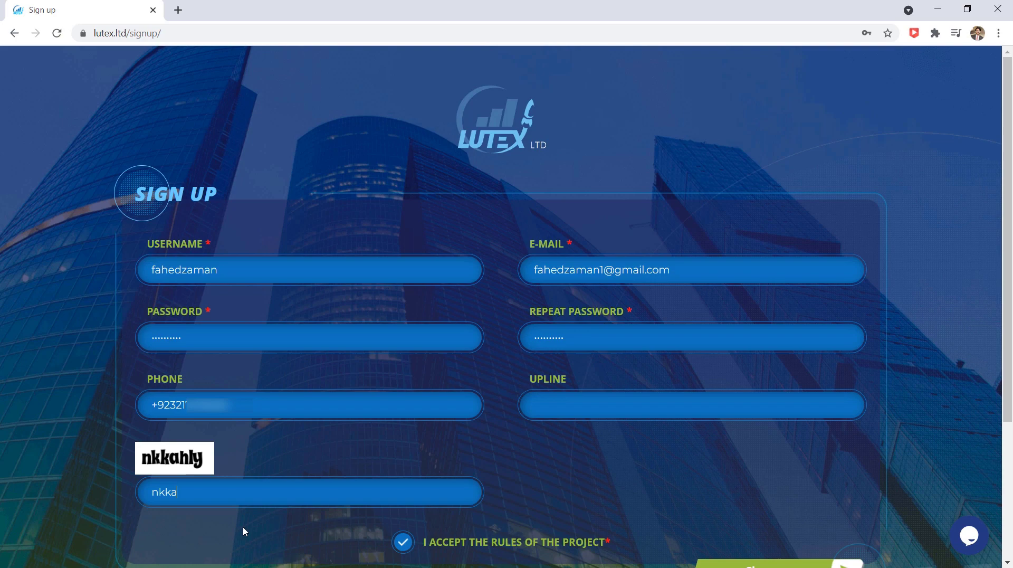
pyautogui.scroll(-1, 898, 512)
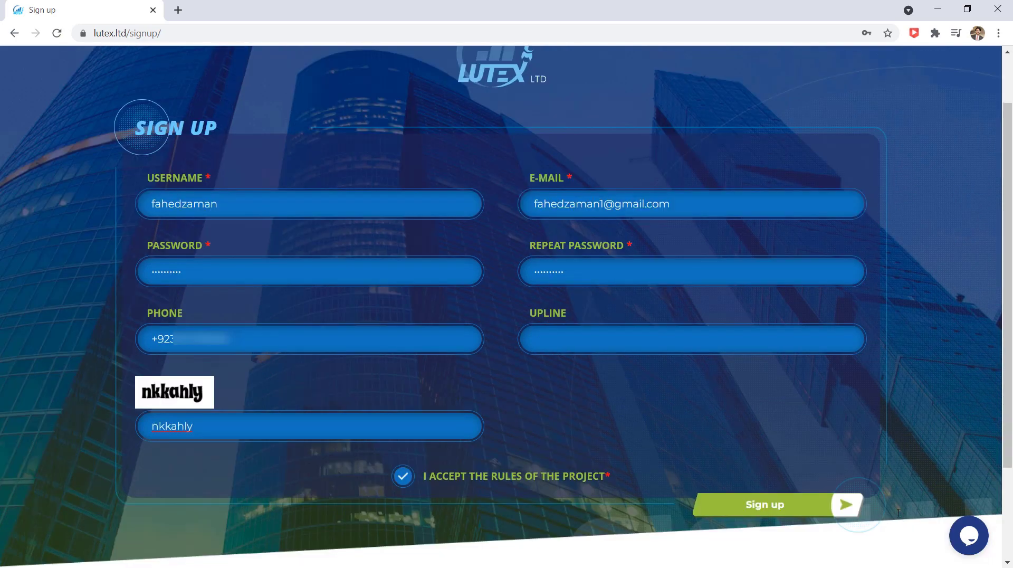
# Submit the completed registration form to create the new account.
pyautogui.click(802, 505)
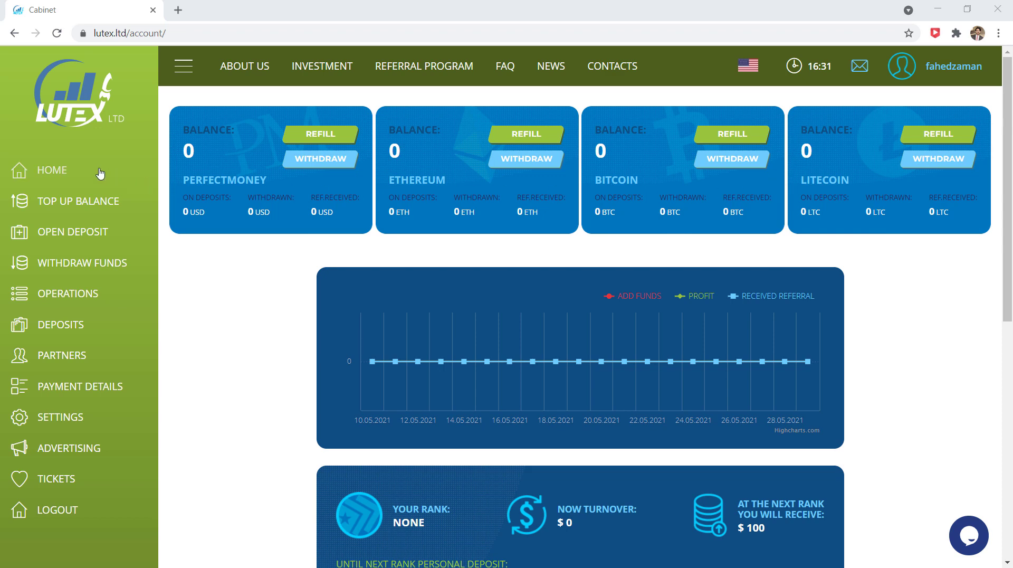
# On Top Up Balance, keep Perfect Money and change the deposit amount from 10 to 150 USD.
pyautogui.click(113, 205)
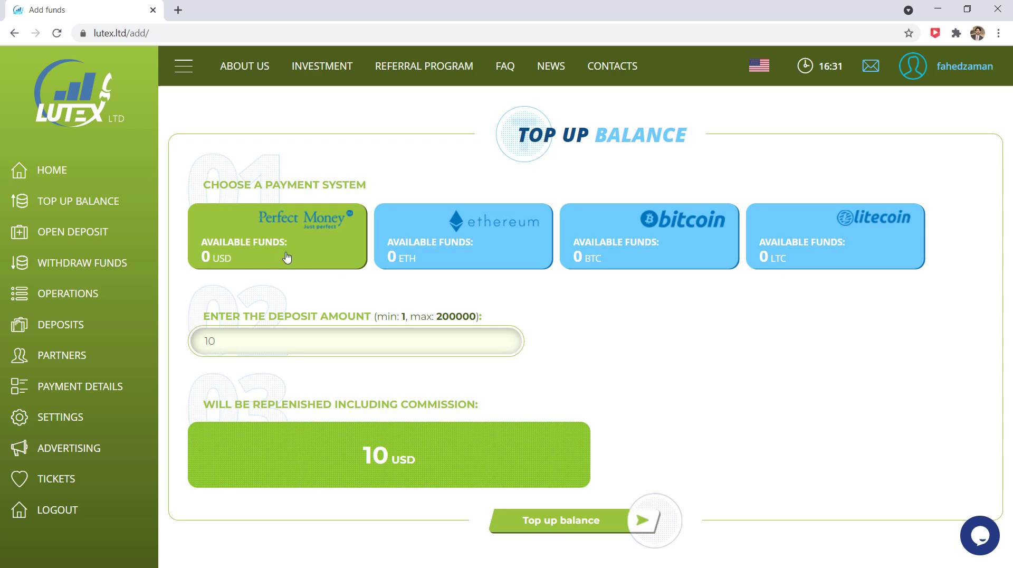
pyautogui.click(272, 340)
pyautogui.press('BackSpace')
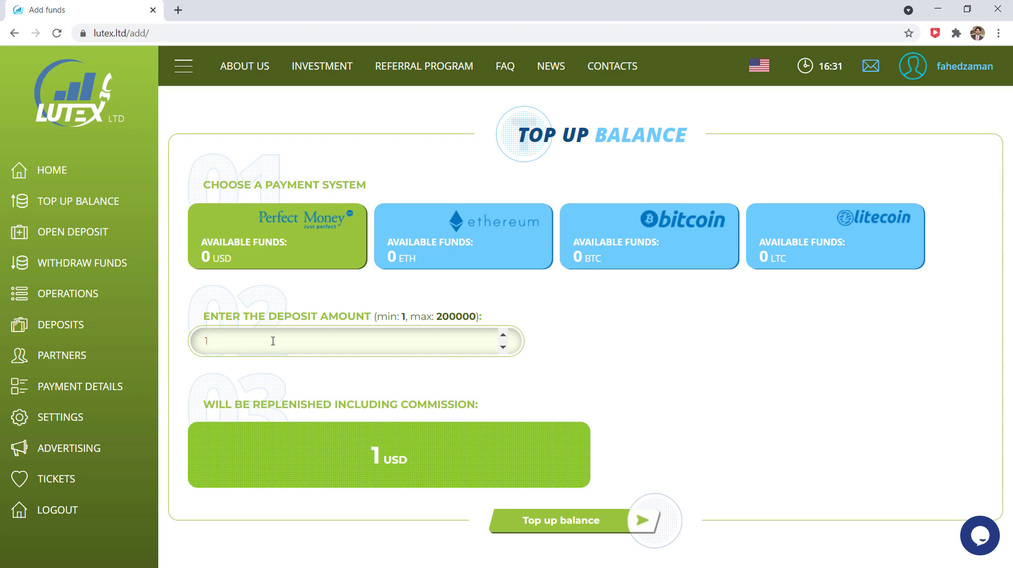
pyautogui.write('50')
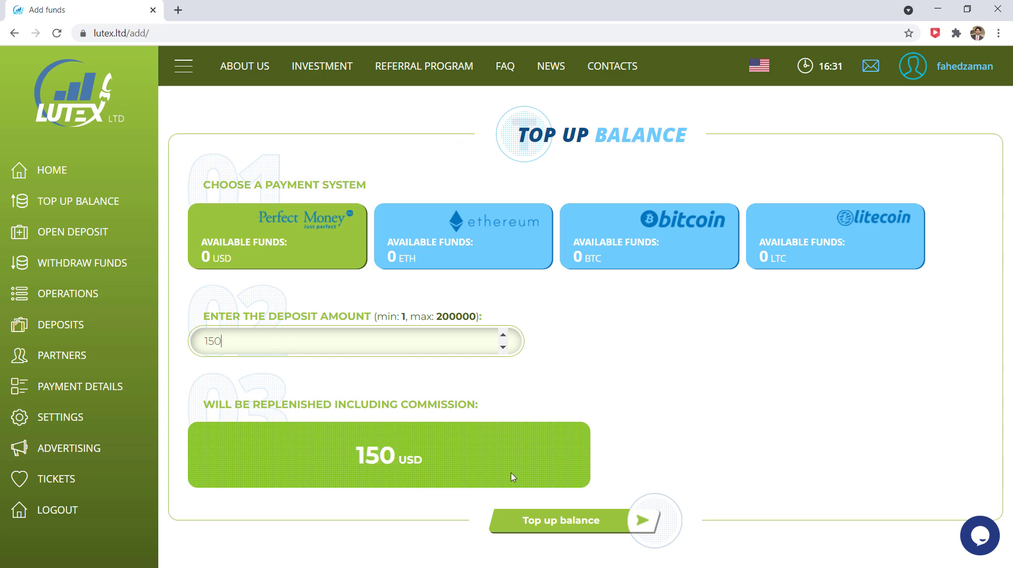
pyautogui.click(604, 526)
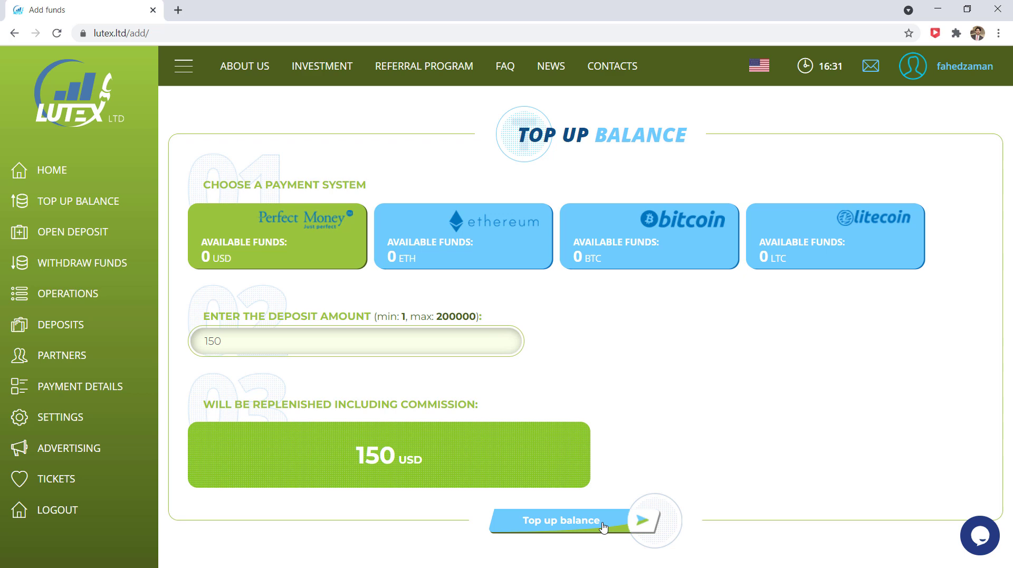
# Submit the 150 USD Perfect Money top-up, creating a pending ADDFUNDS operation.
pyautogui.click(604, 527)
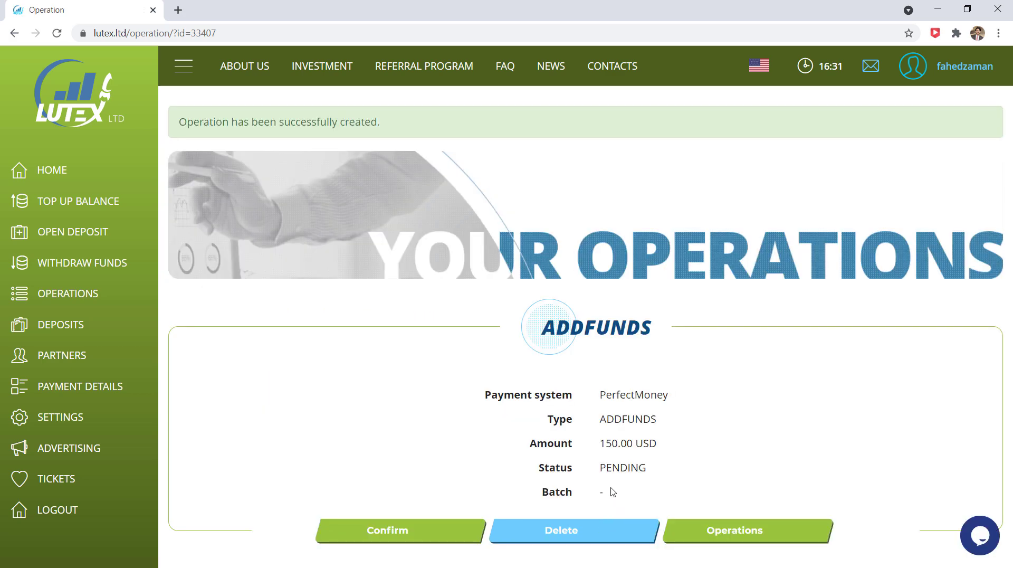
# Pay the 150 USD order to lutex.ltd from the Perfect Money account and return to Lutex.
pyautogui.click(441, 530)
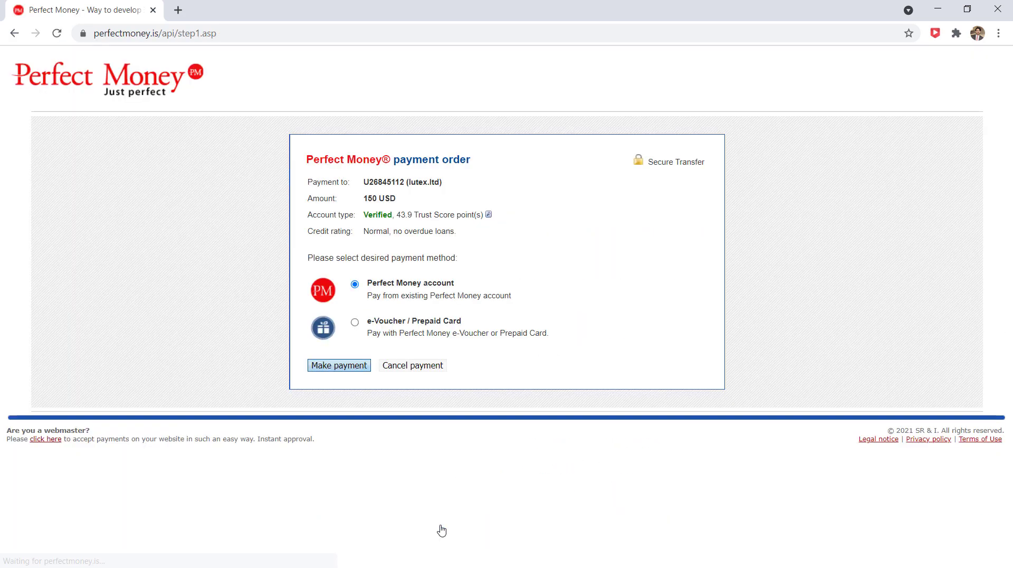
pyautogui.click(342, 372)
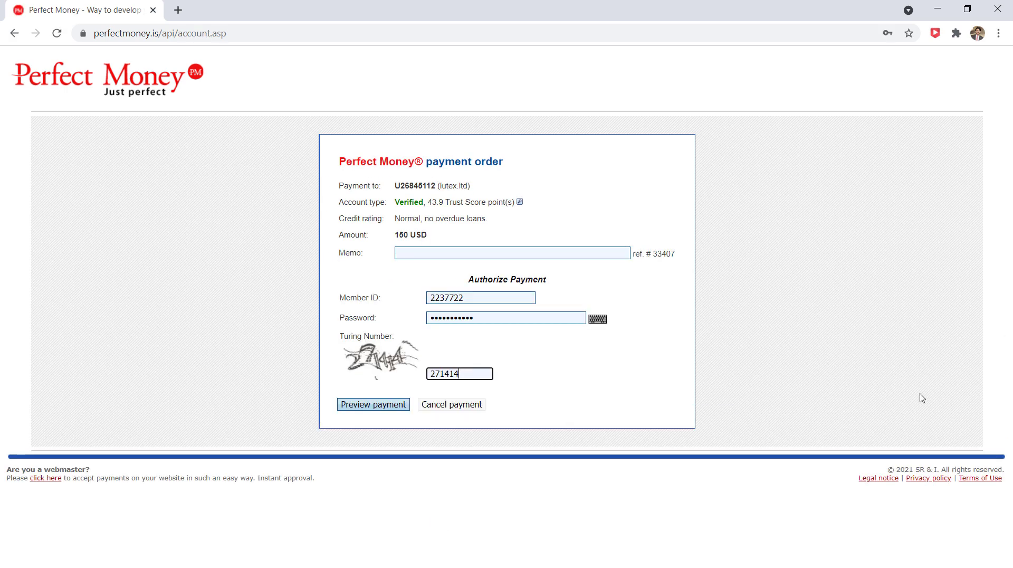
pyautogui.click(393, 408)
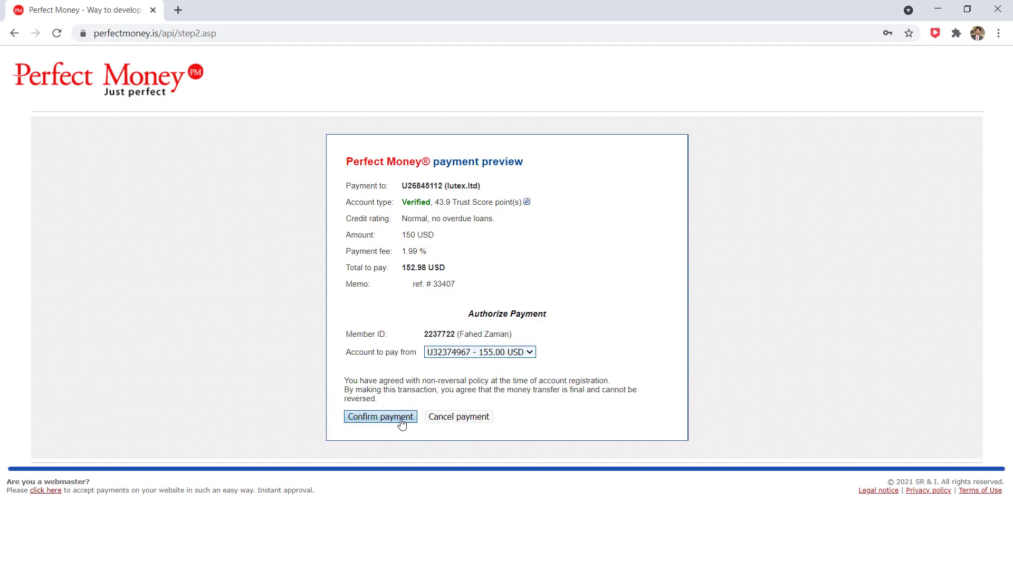
pyautogui.click(401, 423)
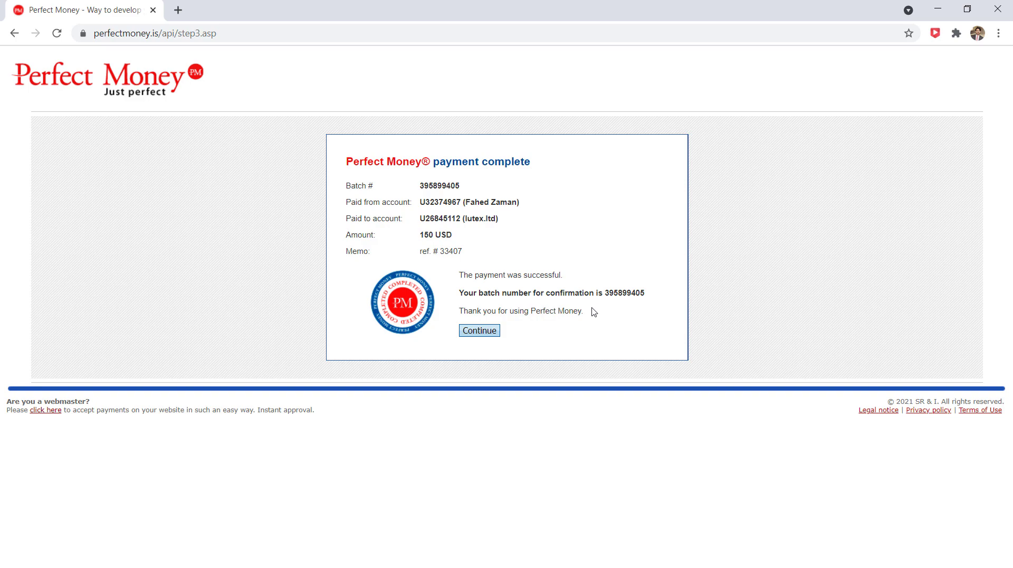
pyautogui.click(487, 334)
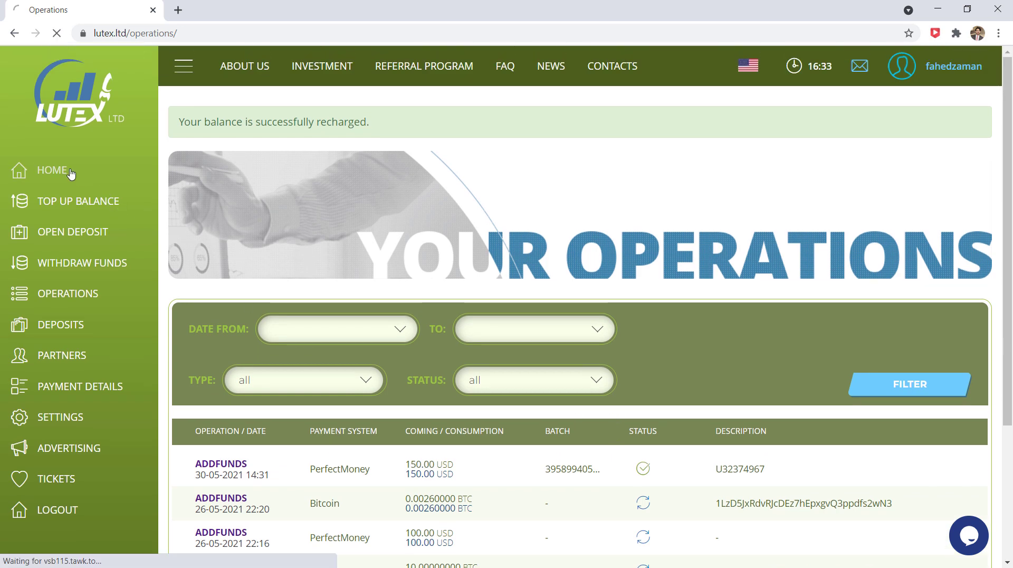
# Return to the account cabinet, where the PerfectMoney balance reads 150.00.
pyautogui.click(72, 173)
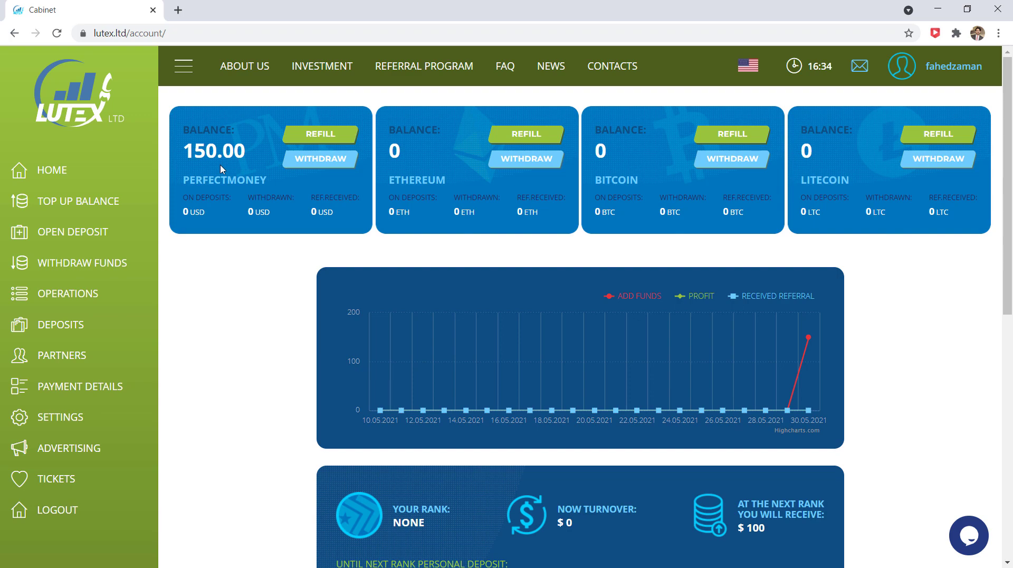
# Open the deposit plans, compare the four plan cards, and select the 25% after 25 days plan.
pyautogui.click(99, 231)
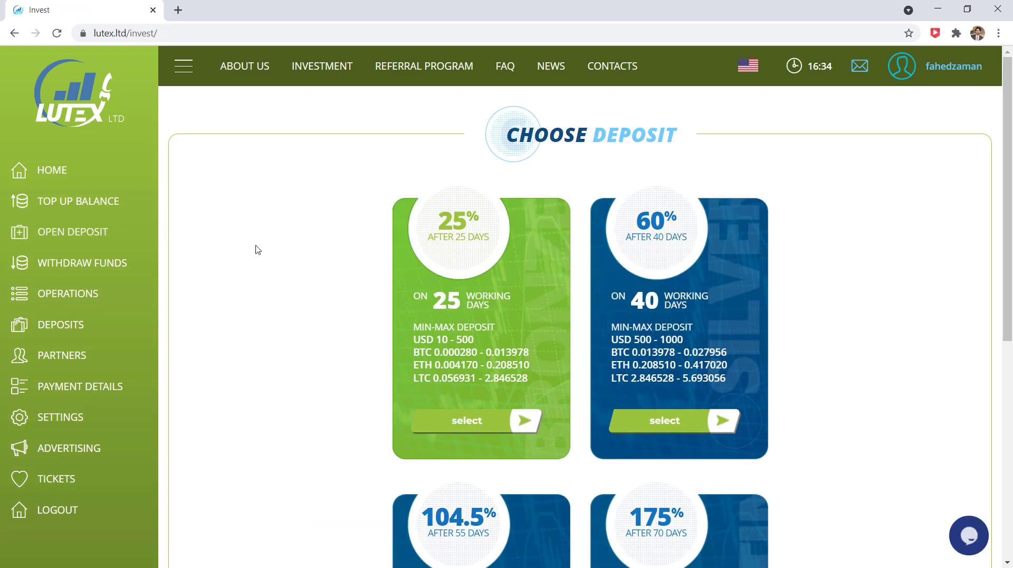
pyautogui.moveTo(491, 267)
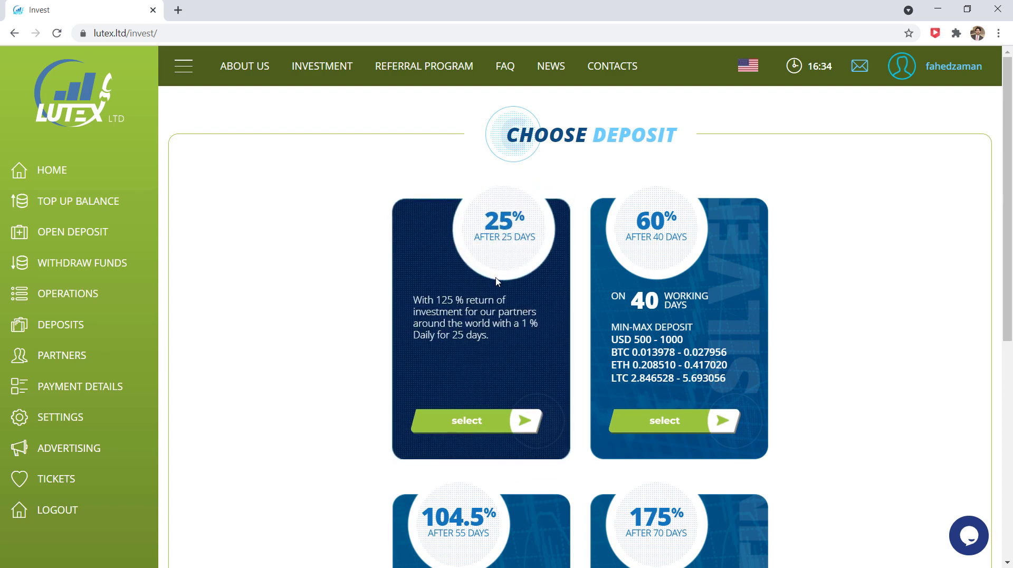
pyautogui.moveTo(696, 273)
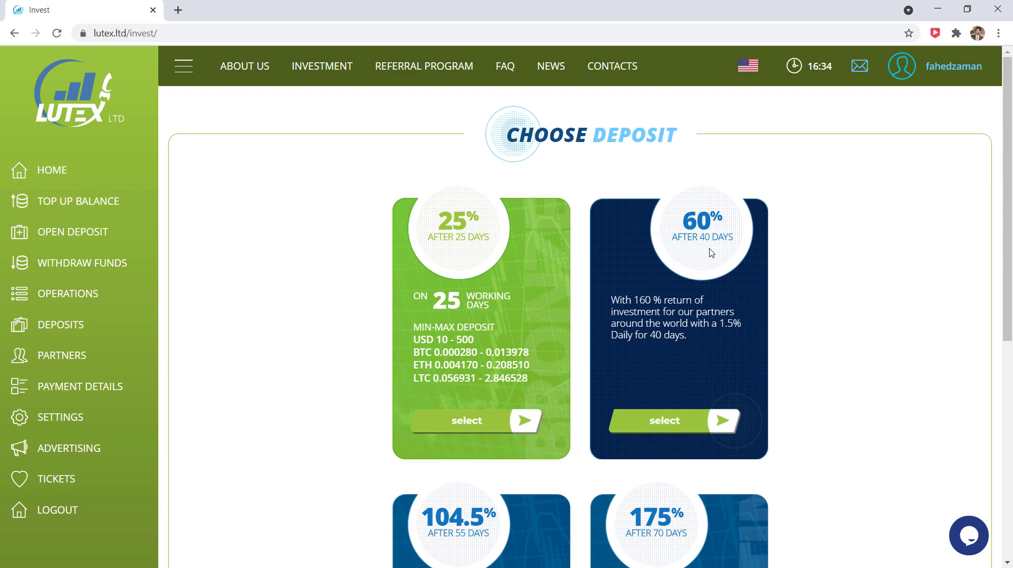
pyautogui.scroll(-3, 812, 294)
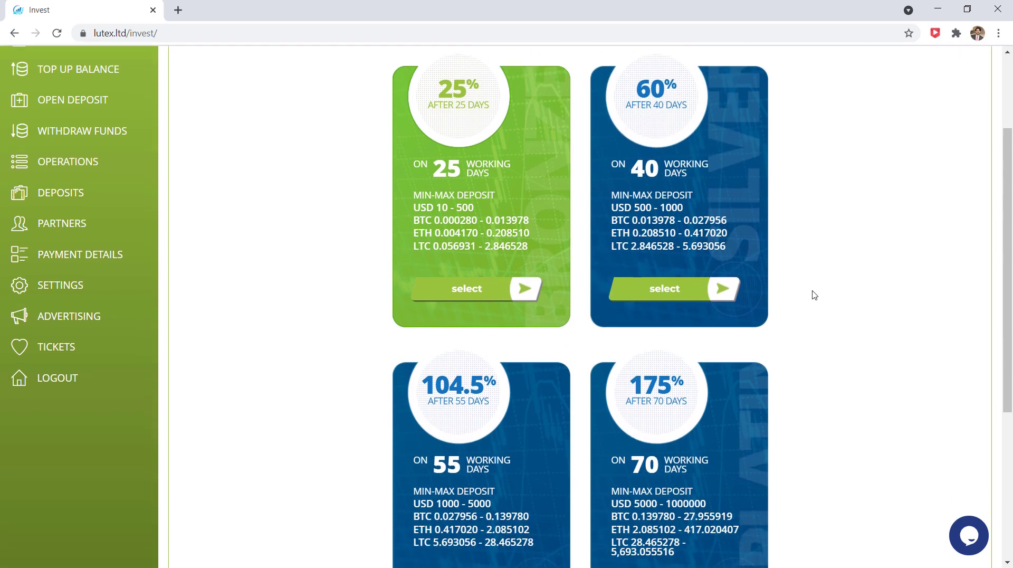
pyautogui.moveTo(507, 364)
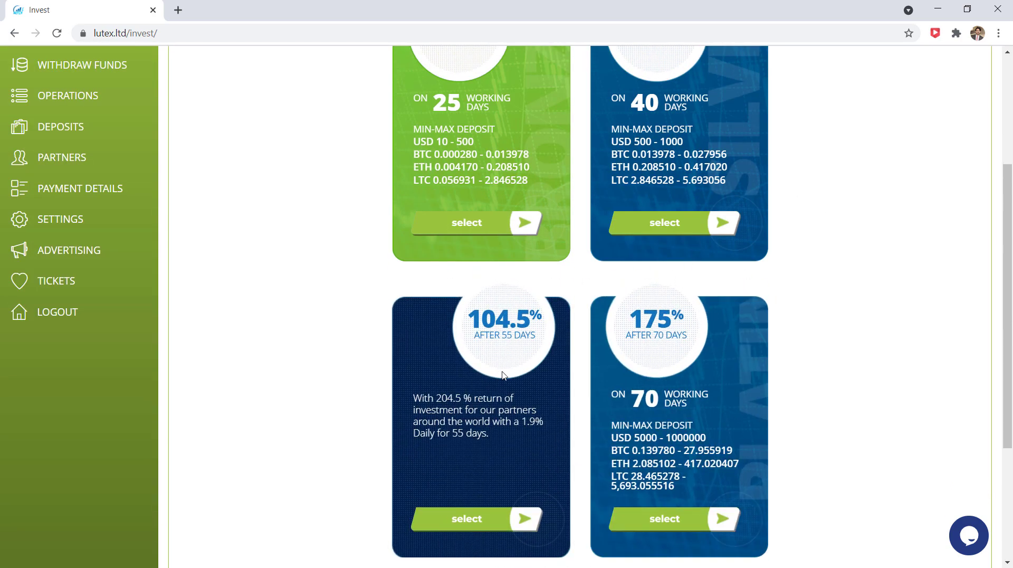
pyautogui.moveTo(666, 364)
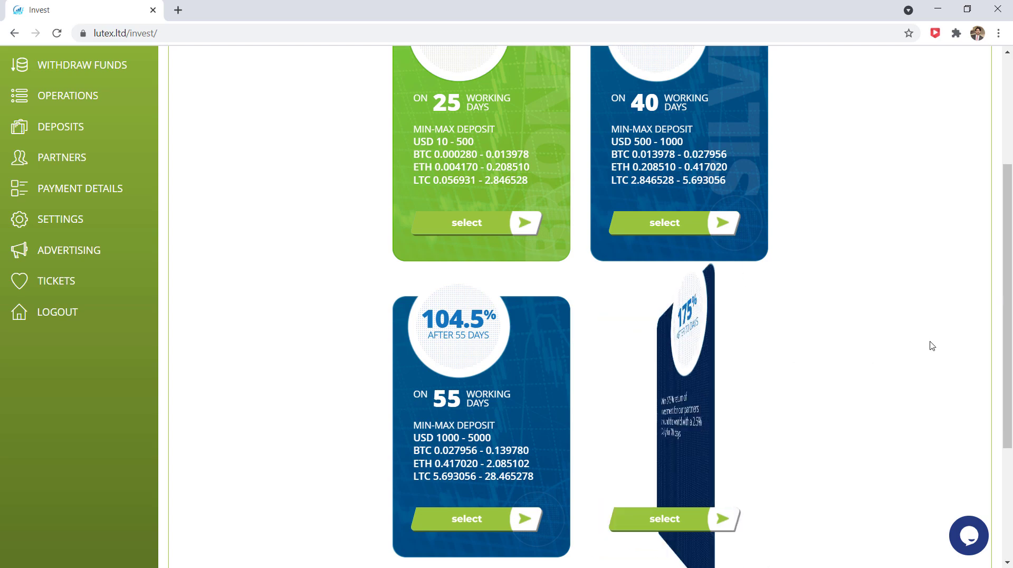
pyautogui.scroll(4, 957, 326)
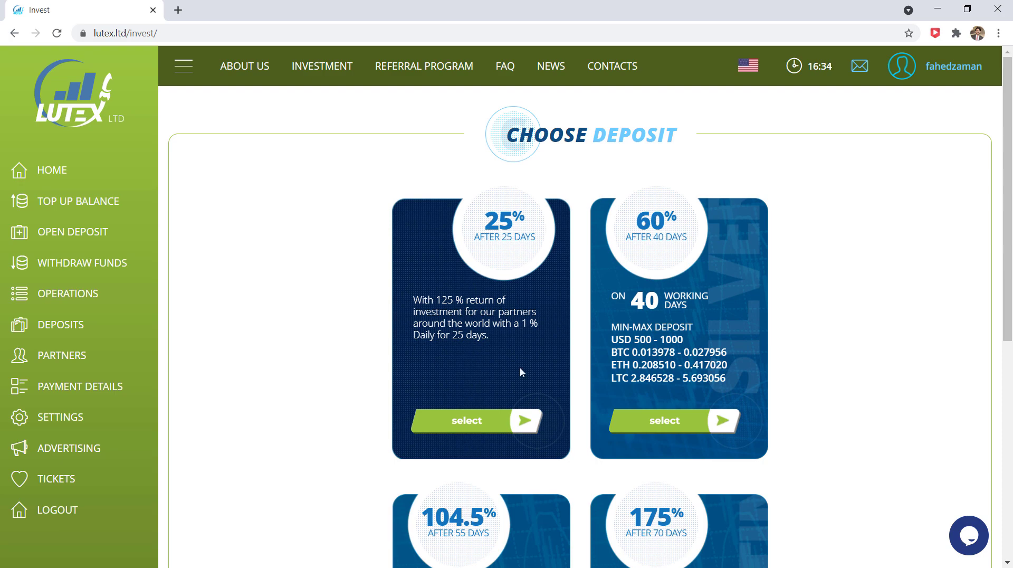
pyautogui.click(492, 425)
pyautogui.scroll(-7, 487, 427)
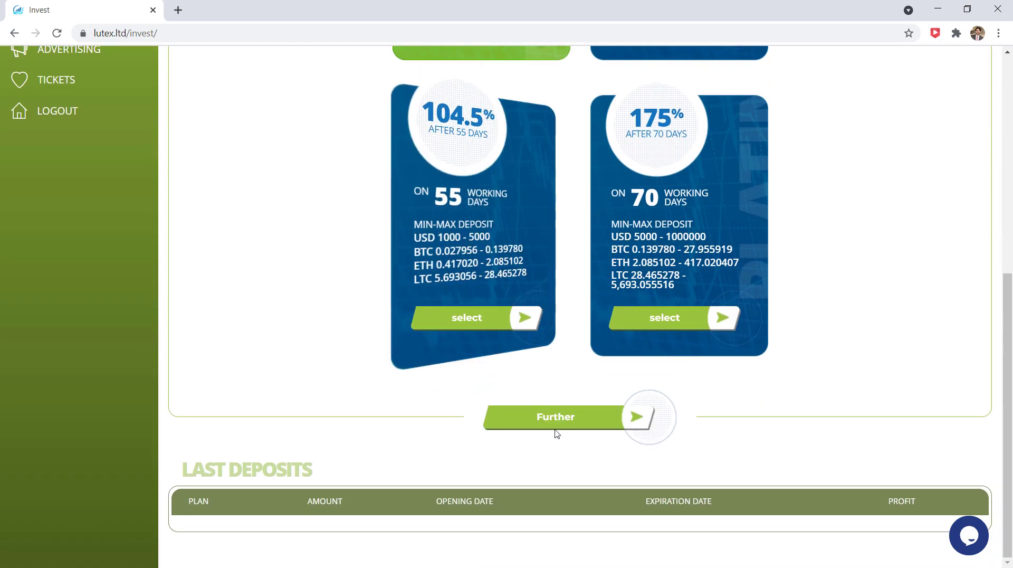
# Continue to the Bronze invest page and enter 150 USD as the amount, replacing 500.
pyautogui.click(559, 422)
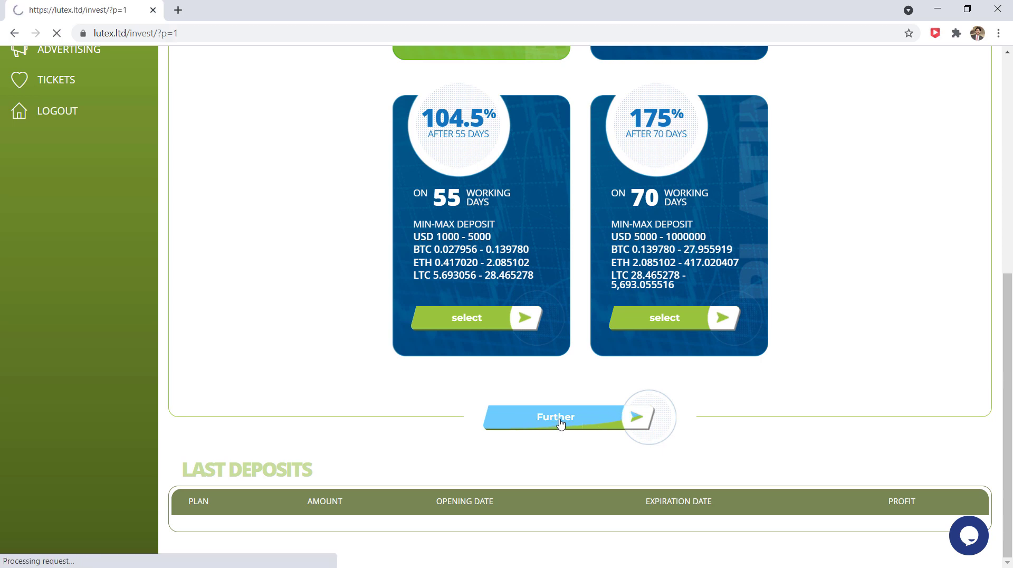
pyautogui.scroll(-2, 560, 422)
pyautogui.scroll(-1, 560, 422)
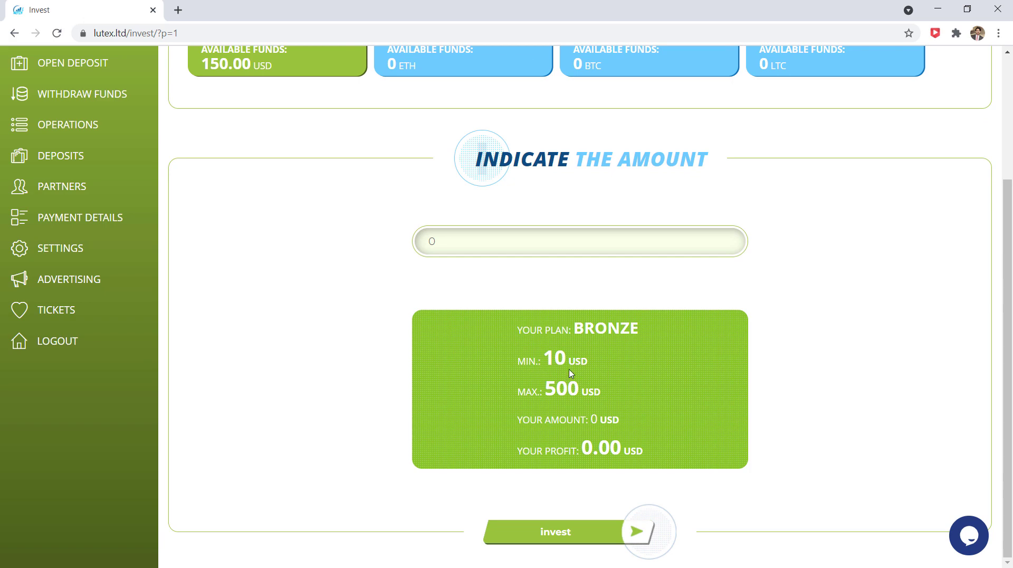
pyautogui.doubleClick(515, 243)
pyautogui.write('500')
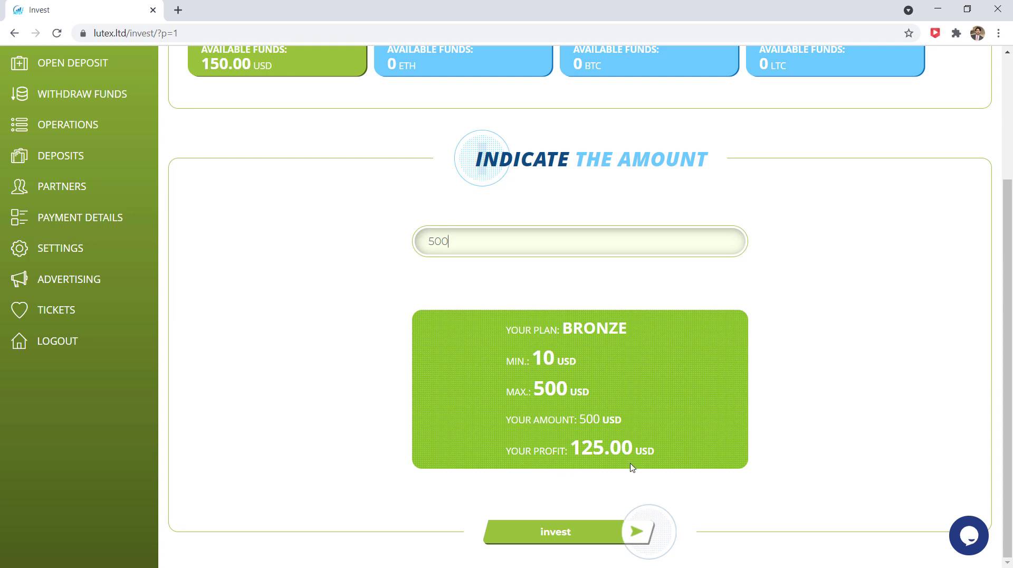
pyautogui.hotkey('ctrl', 'a')
pyautogui.write('150')
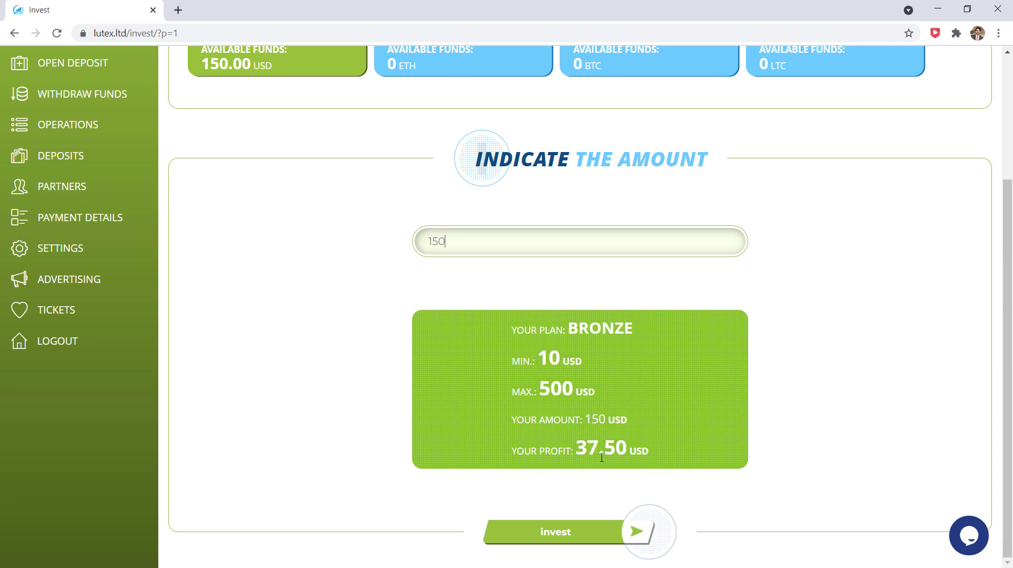
# Invest 150 USD in the Bronze plan and check the new deposit shows ACTIVE.
pyautogui.click(583, 536)
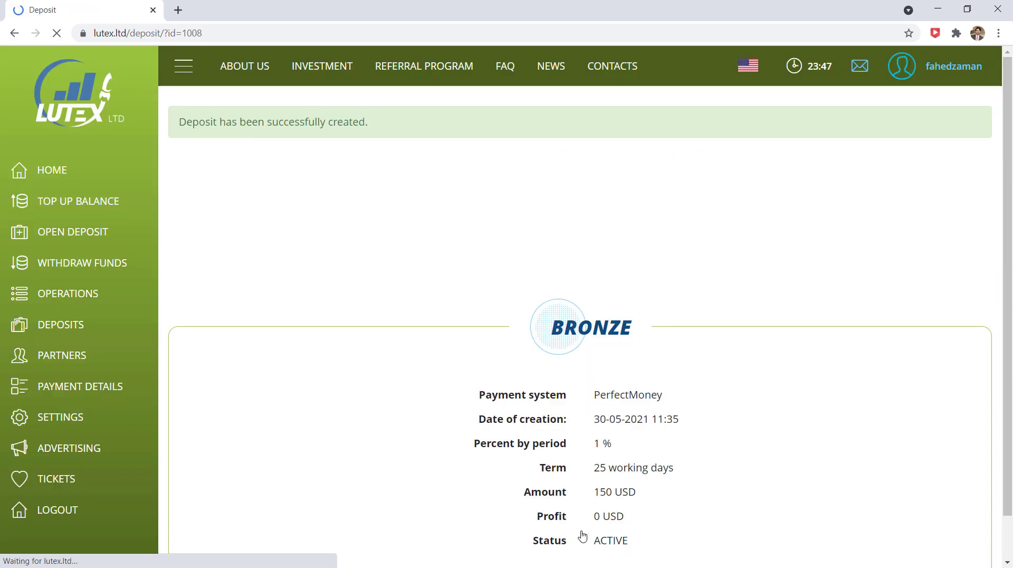
pyautogui.scroll(-1, 717, 396)
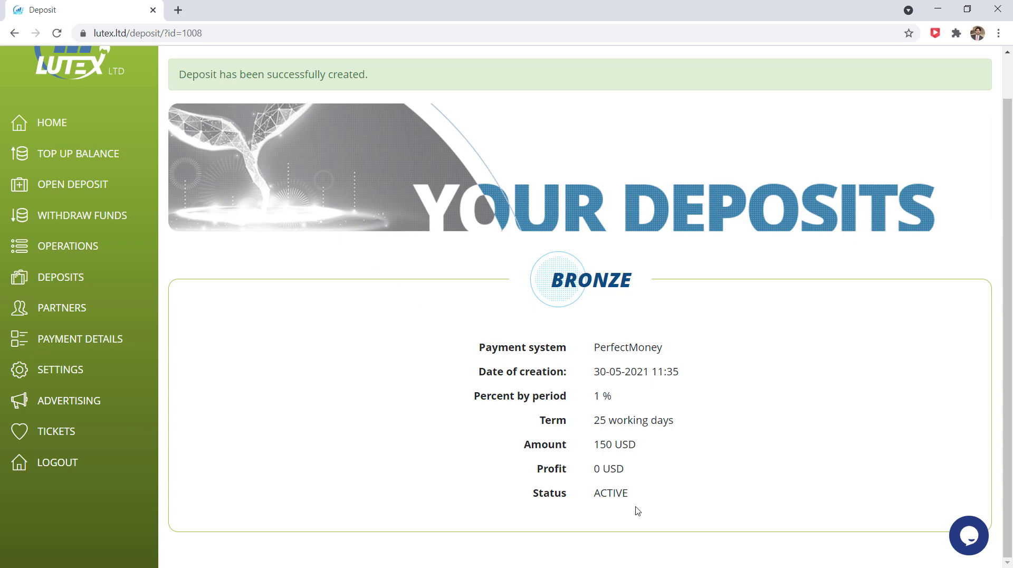
pyautogui.scroll(1, 637, 511)
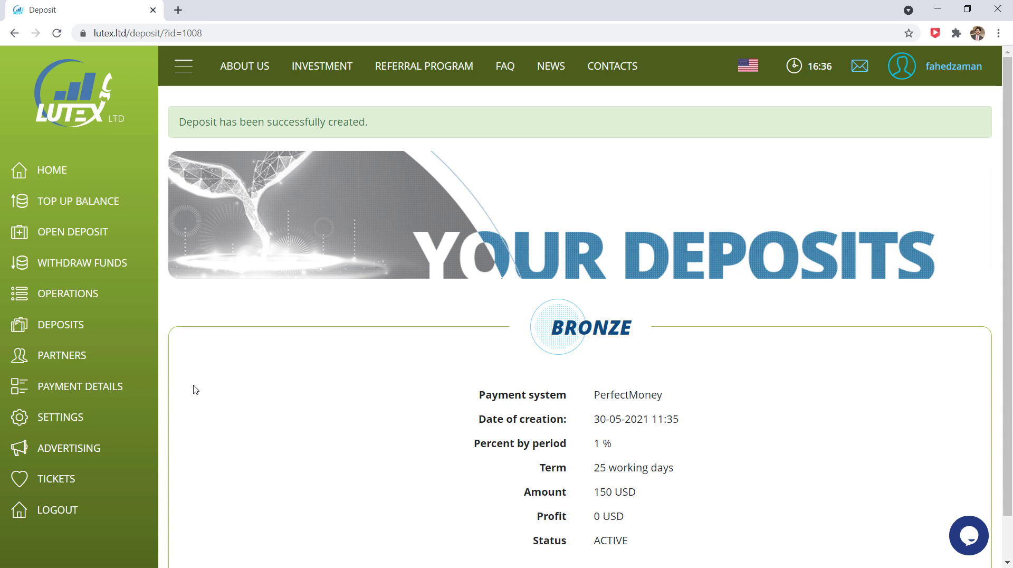
# Go to Payment Details, then Deposits, to see the 150.00 USD Bronze deposit listed.
pyautogui.click(107, 383)
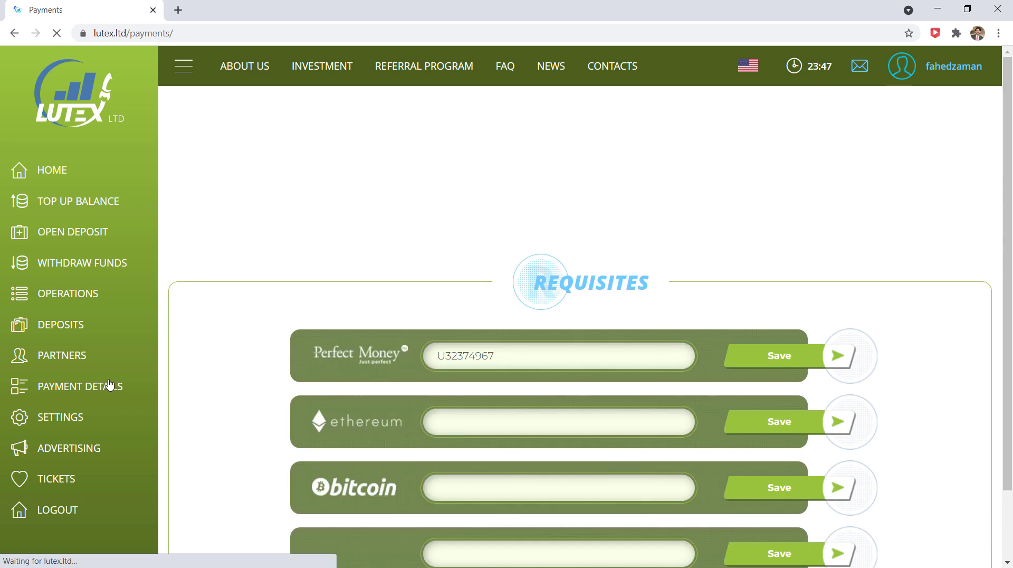
pyautogui.scroll(-2, 181, 317)
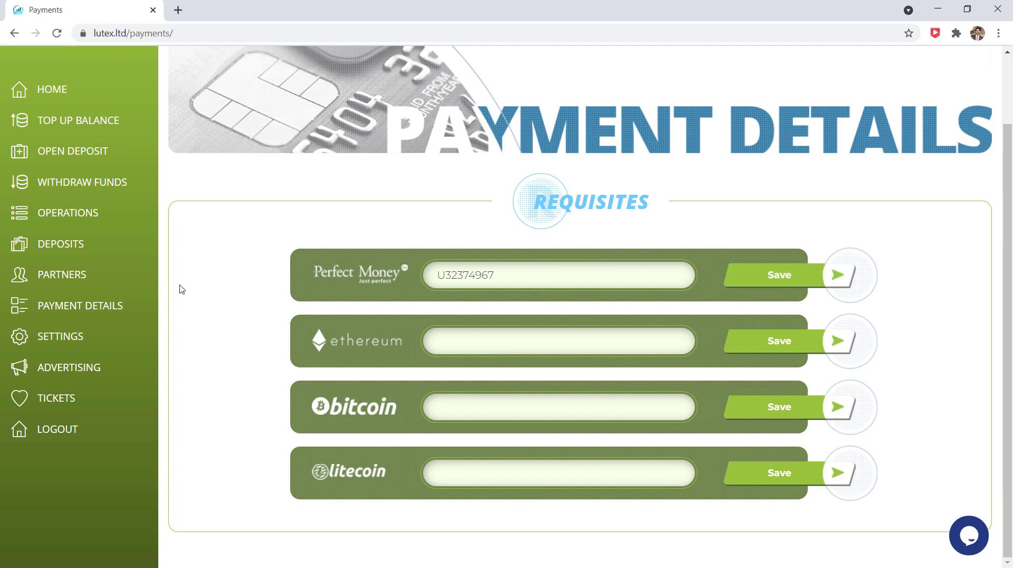
pyautogui.click(113, 245)
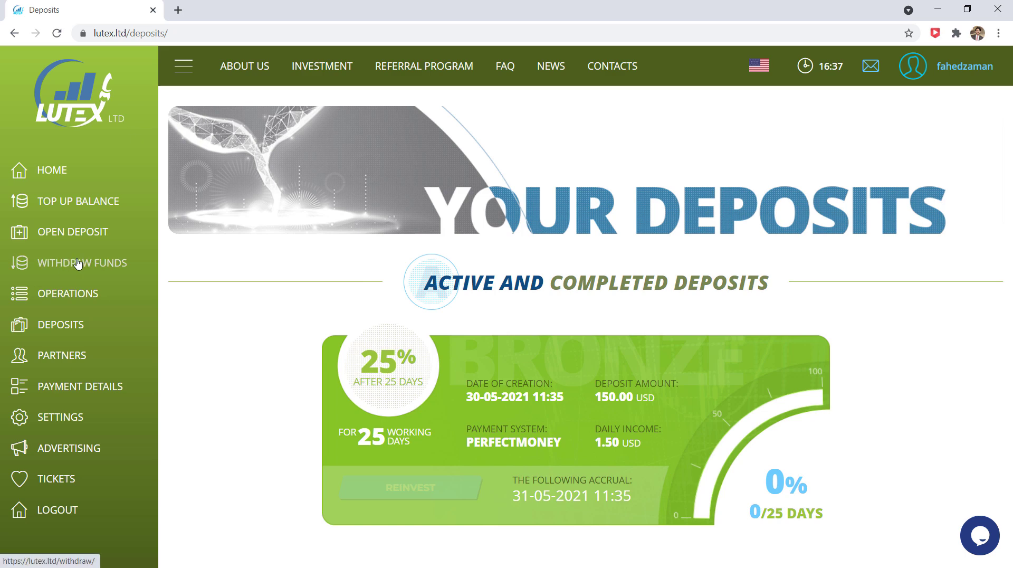
# Open Withdraw Funds to confirm Perfect Money now shows 0 USD available.
pyautogui.click(99, 264)
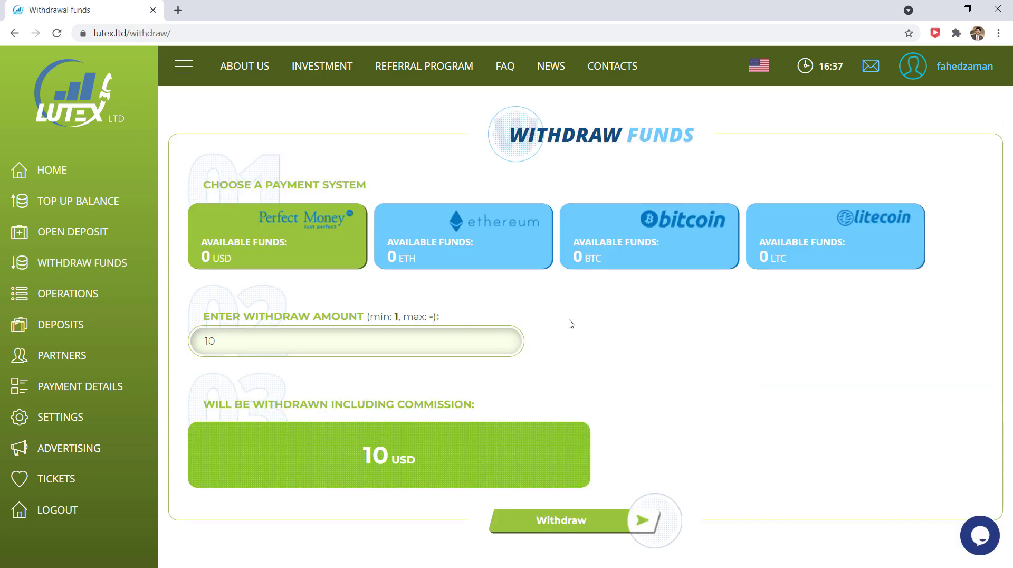